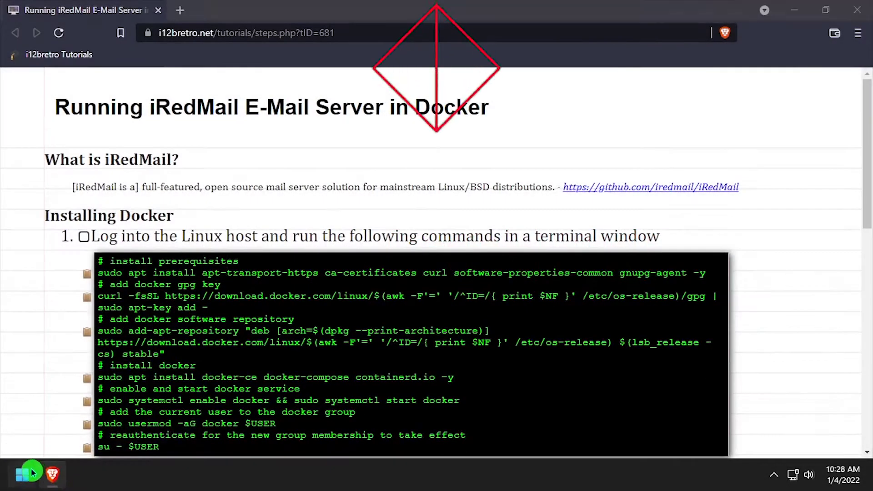
right_click(21, 474)
left_click(87, 282)
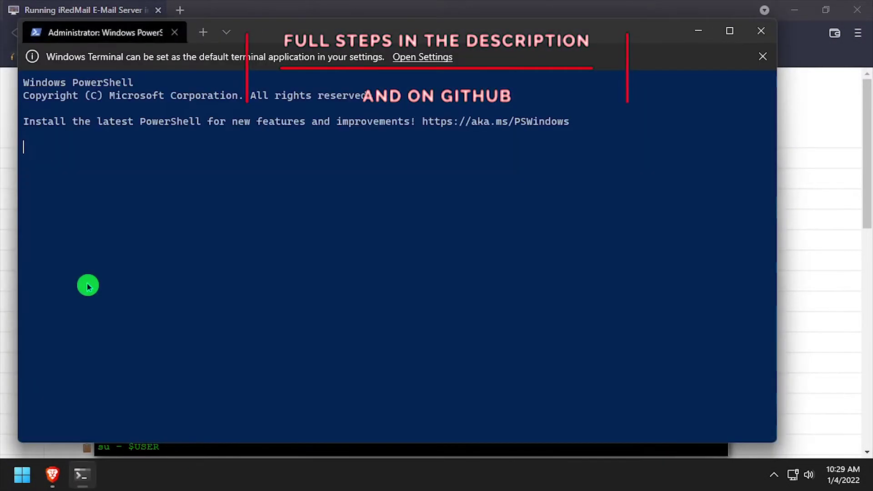
key("super+Right")
key("Return")
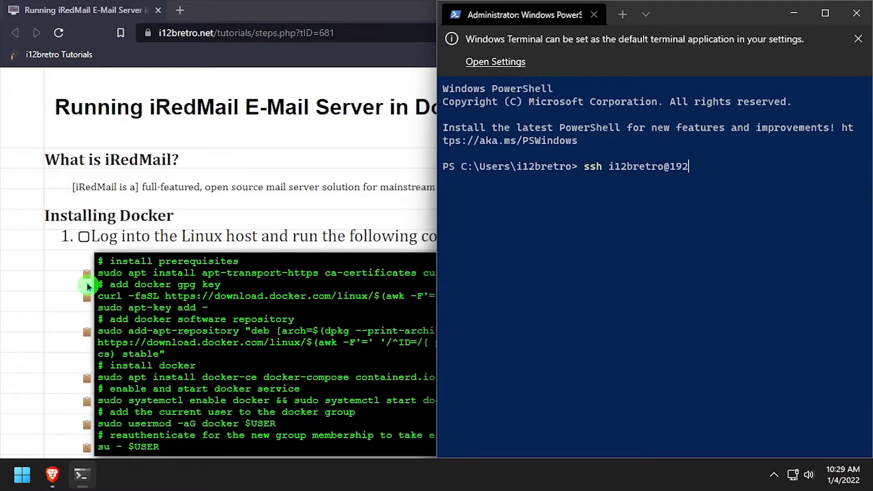
type("95")
key("Return")
key("Return")
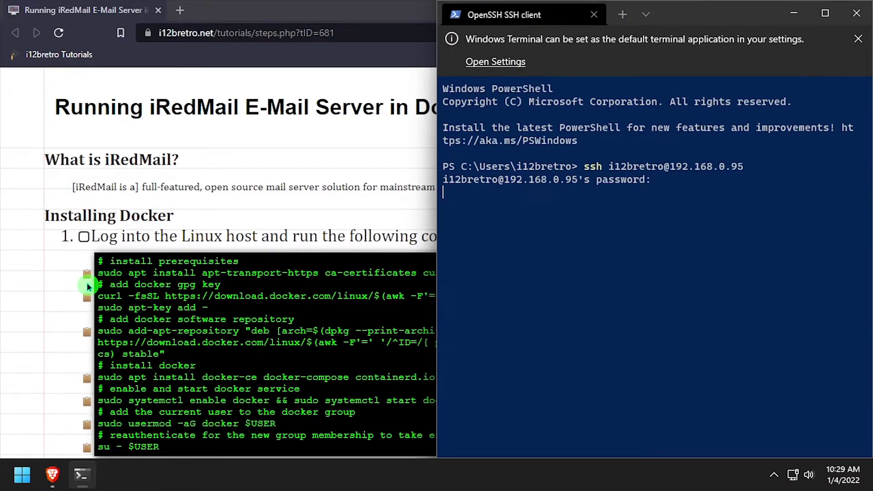
type("ear")
key("Return")
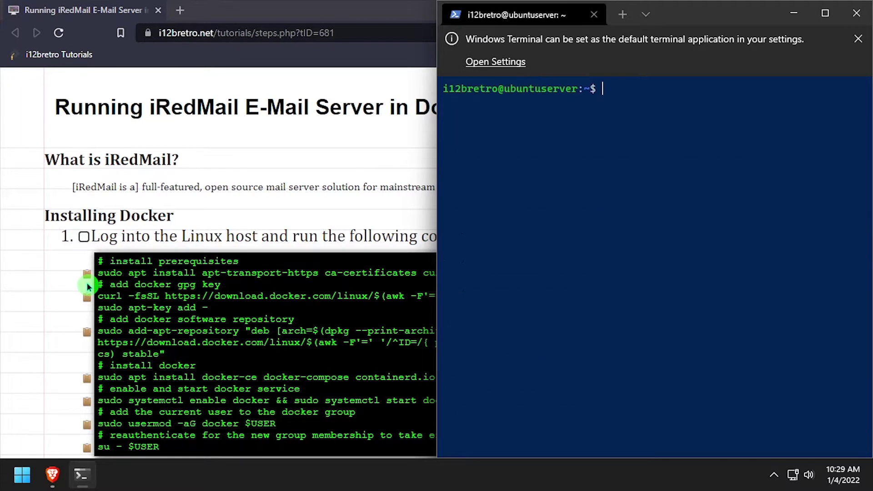
Install the apt prerequisites and add Docker's GPG key on the server
left_click(92, 277)
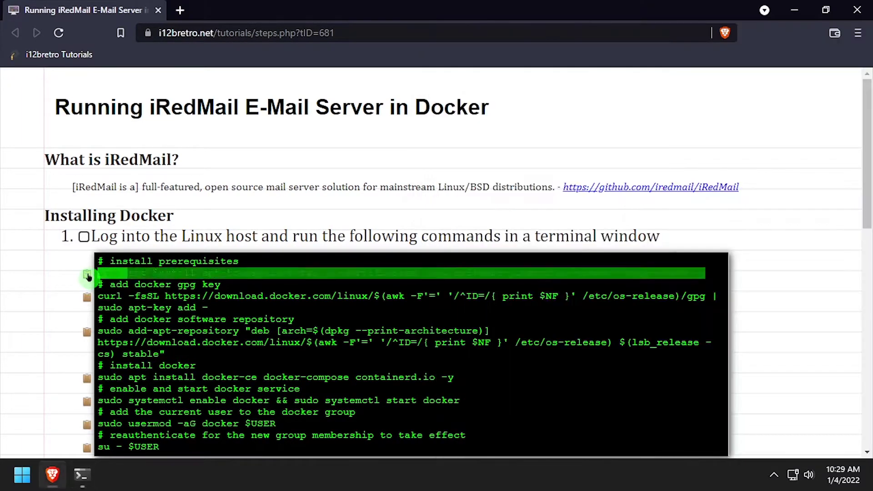
key("alt+Tab")
key("ctrl+v")
key("Return")
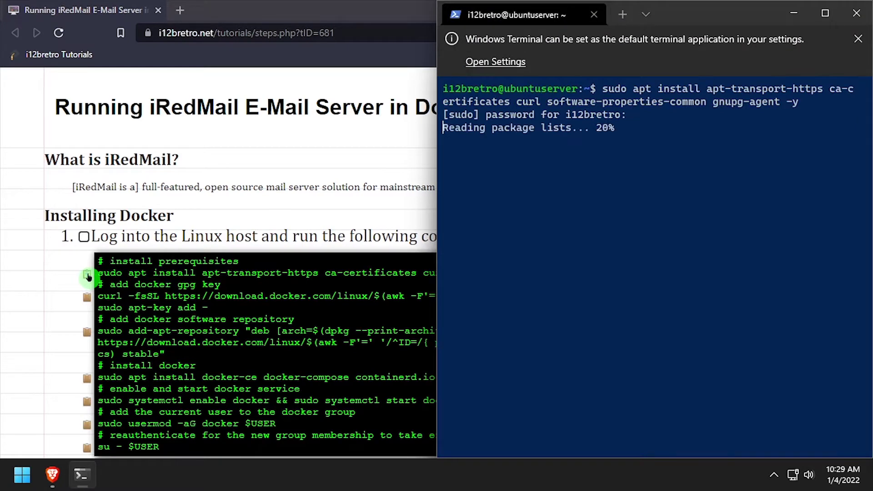
left_click(86, 296)
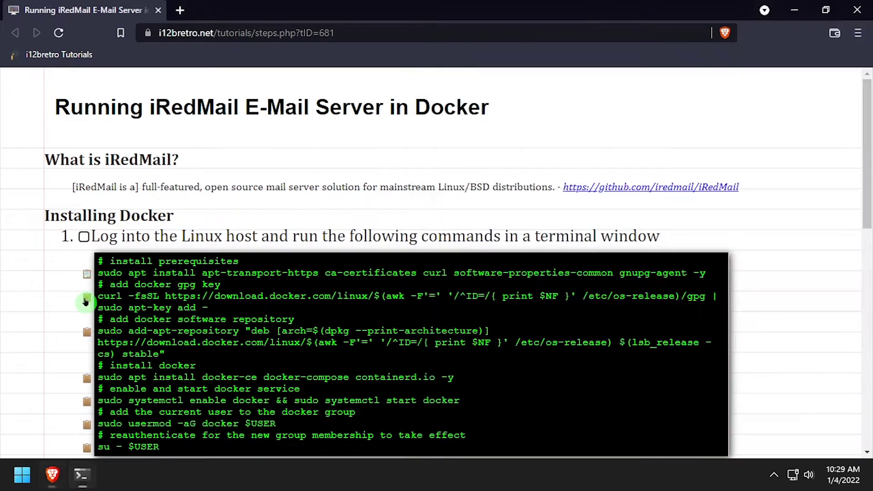
key("alt+Tab")
key("ctrl+v")
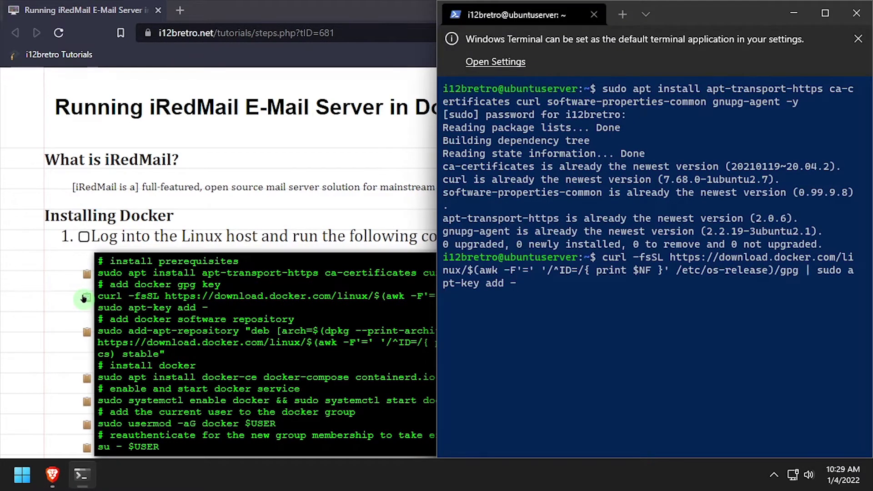
key("Return")
Add the Docker apt repository and clear the terminal
left_click(87, 332)
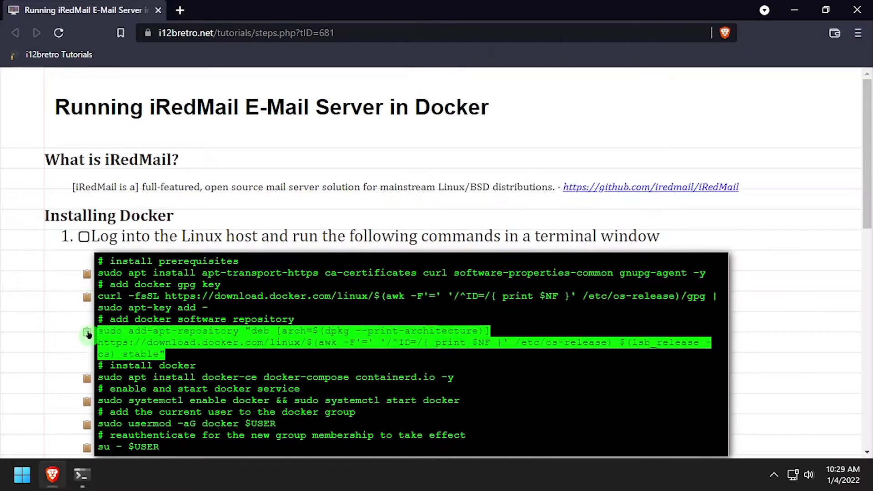
key("alt+Tab")
key("ctrl+v")
key("Return")
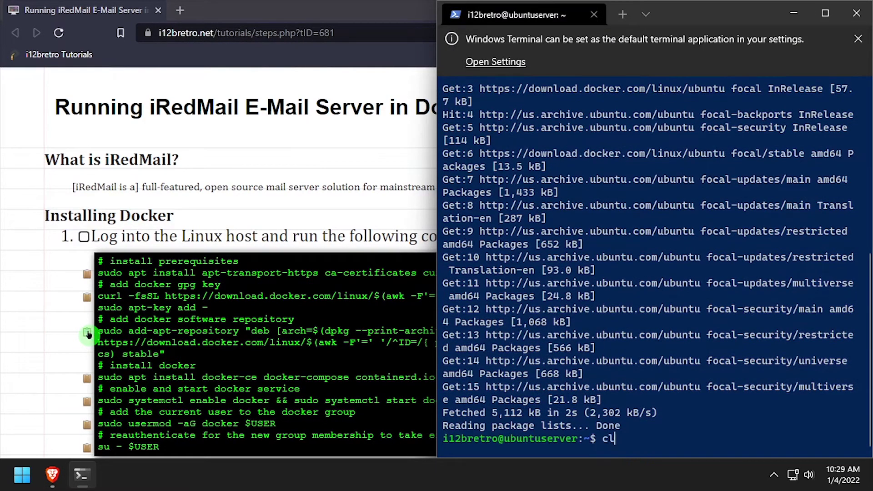
type("ear")
key("Return")
scroll(78, 323, "down", 3)
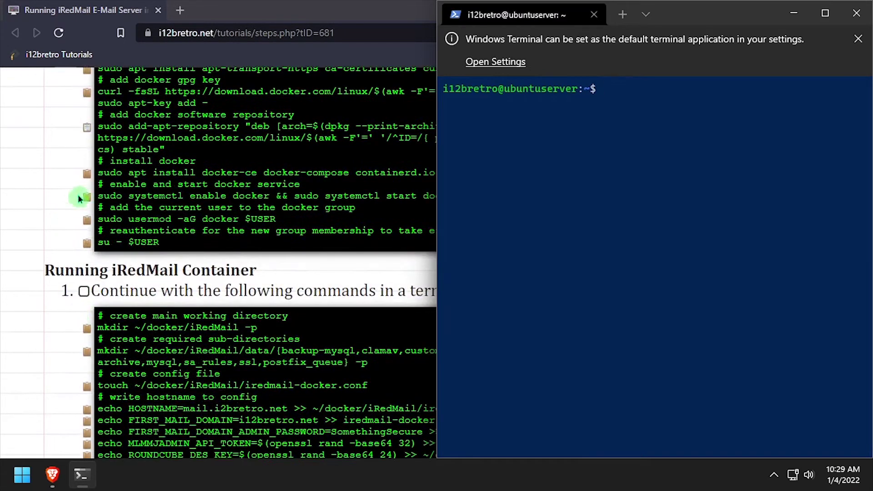
Install docker-ce, then enable and start the Docker service with systemctl
left_click(87, 175)
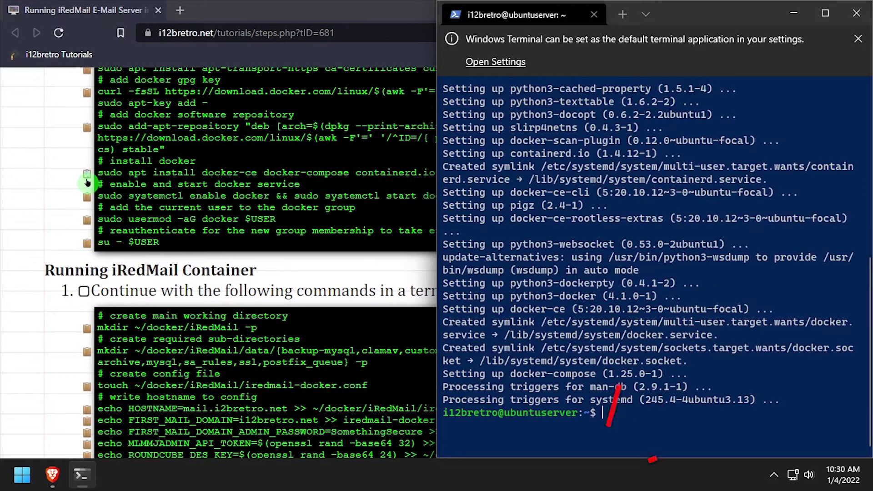
left_click(86, 197)
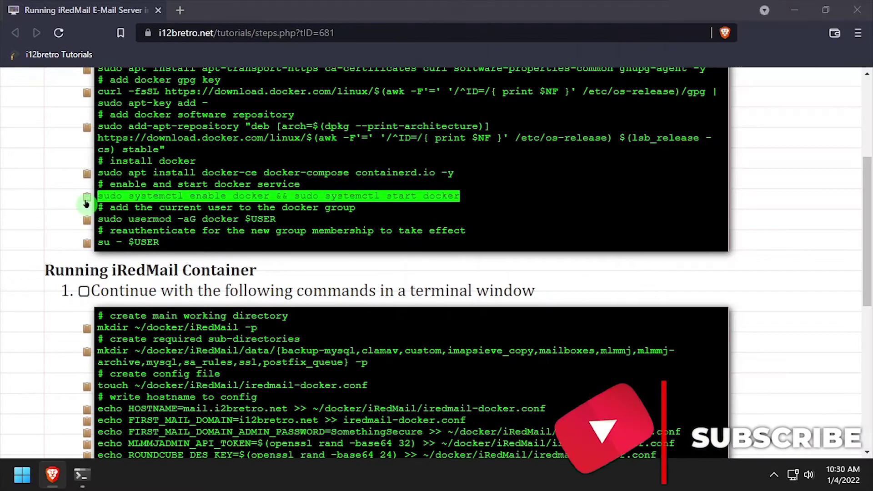
key("alt+Tab")
key("ctrl+v")
key("Return")
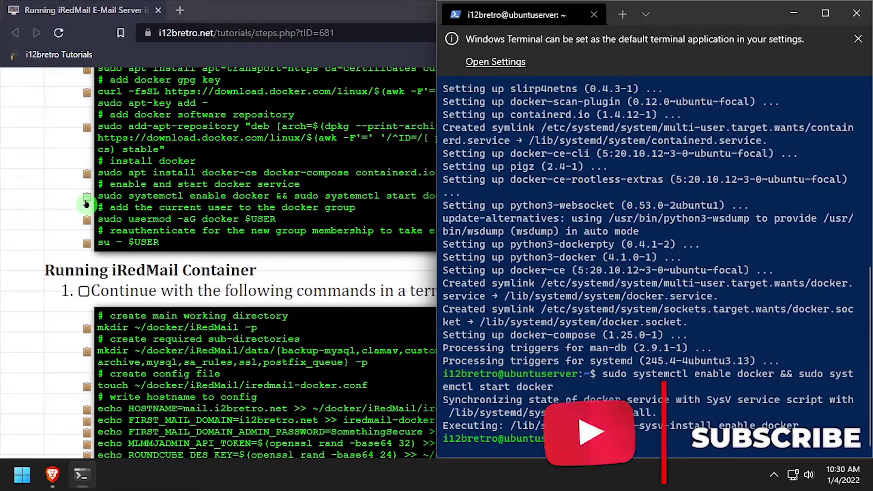
Add the user to the docker group with usermod and re-login via su - $USER
left_click(87, 219)
key("alt+Tab")
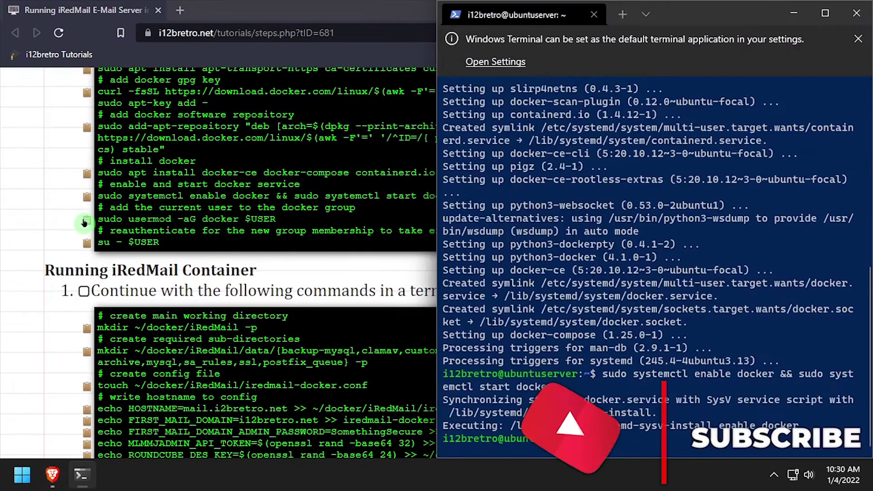
key("ctrl+v")
key("Return")
left_click(86, 242)
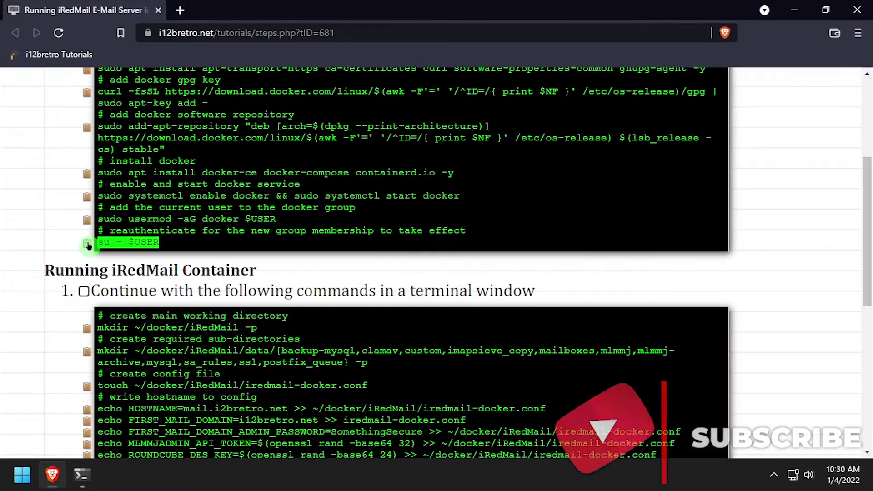
key("alt+Tab")
key("ctrl+v")
key("Return")
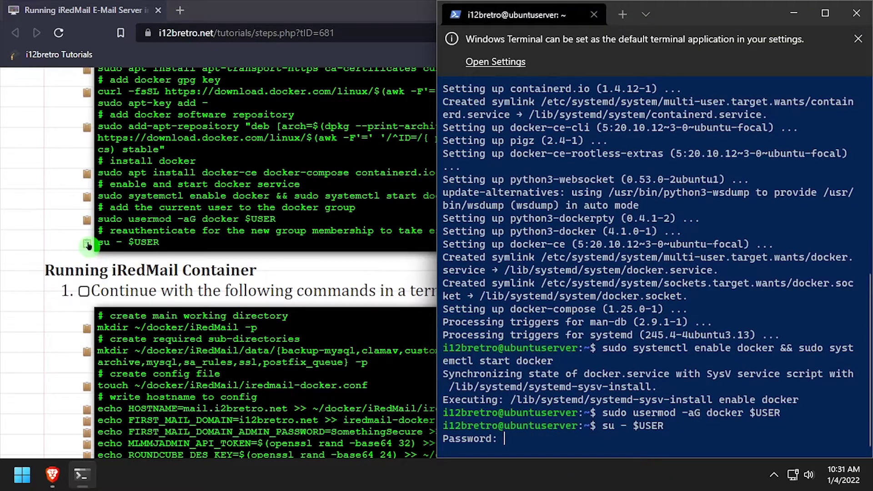
key("Return")
type("clear")
key("Return")
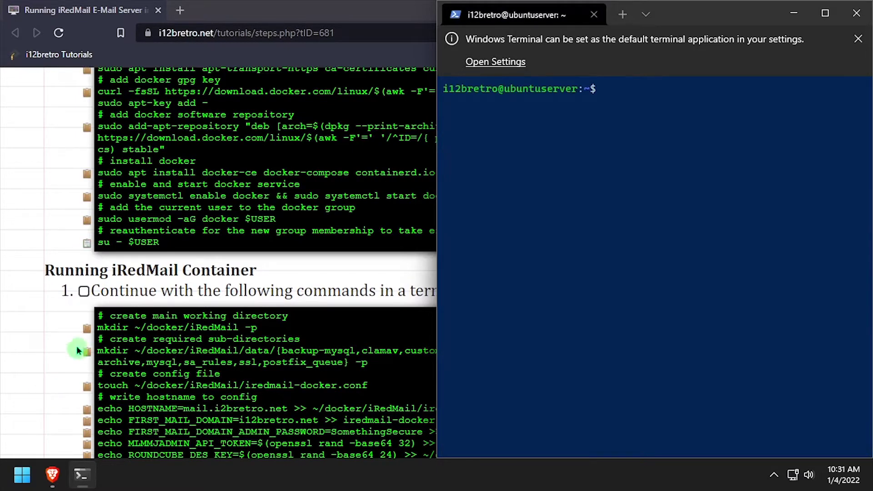
Create ~/docker/iRedMail, its sub-directories and an empty config file
left_click(86, 329)
key("alt+Tab")
key("ctrl+v")
key("Return")
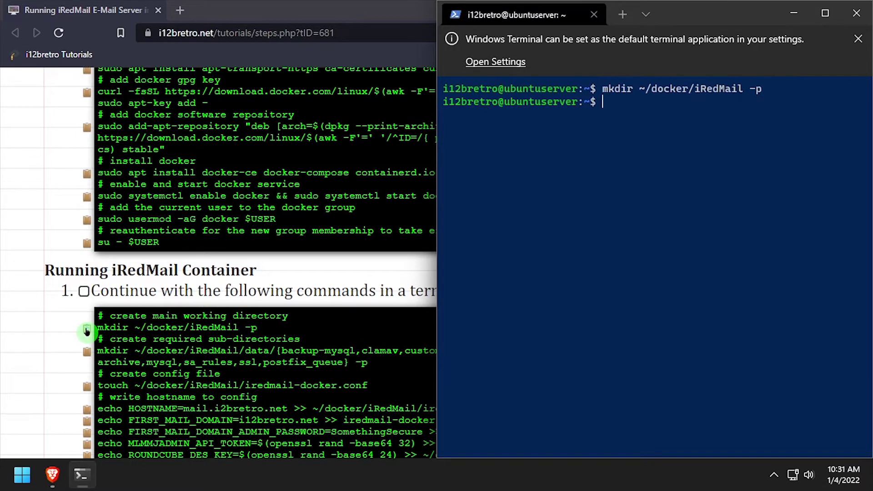
scroll(87, 330, "down", 2)
scroll(78, 298, "down", 1)
scroll(78, 298, "down", 2)
scroll(64, 196, "up", 1)
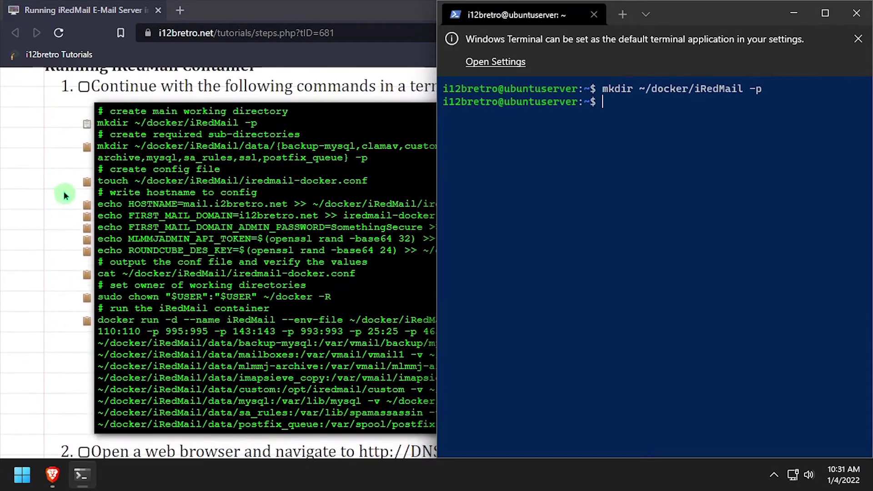
left_click(88, 148)
key("alt+Tab")
key("ctrl+v")
key("Return")
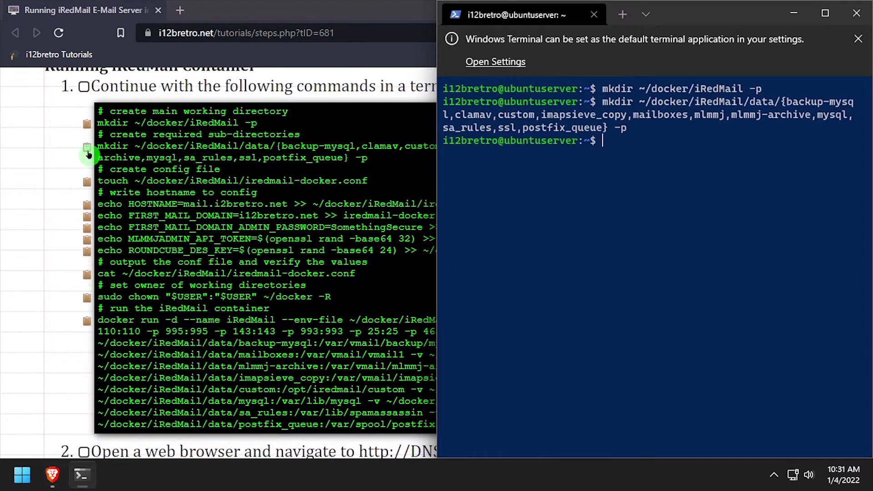
left_click(87, 182)
key("alt+Tab")
key("ctrl+v")
key("Return")
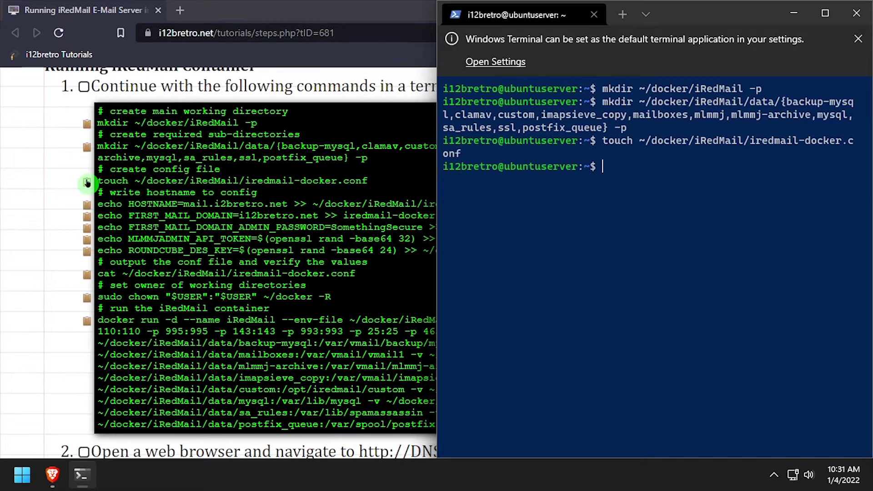
Write HOSTNAME, FIRST_MAIL_DOMAIN and the admin password into the config file
left_click(87, 205)
key("alt+Tab")
key("ctrl+v")
key("Return")
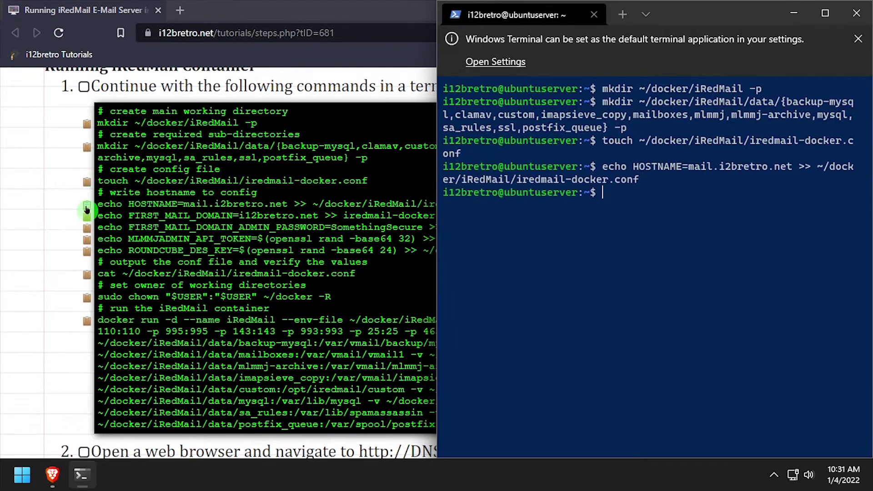
left_click(87, 216)
key("alt+Tab")
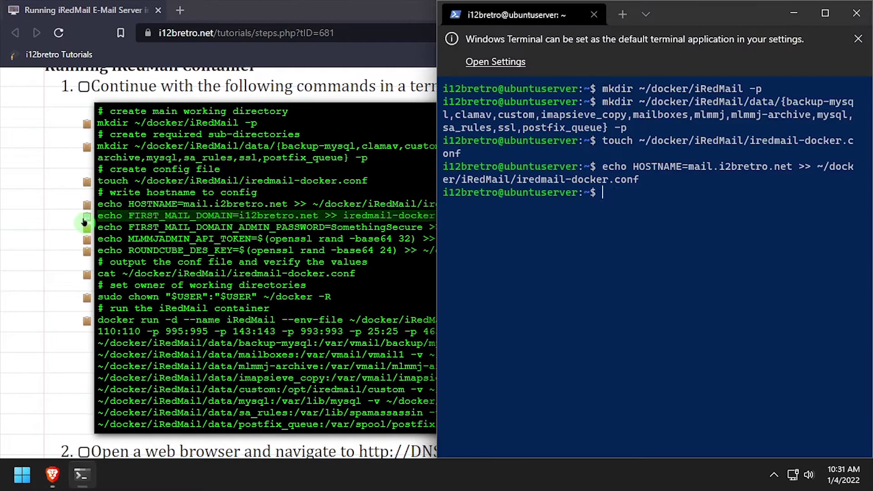
key("ctrl+v")
key("Return")
left_click(86, 228)
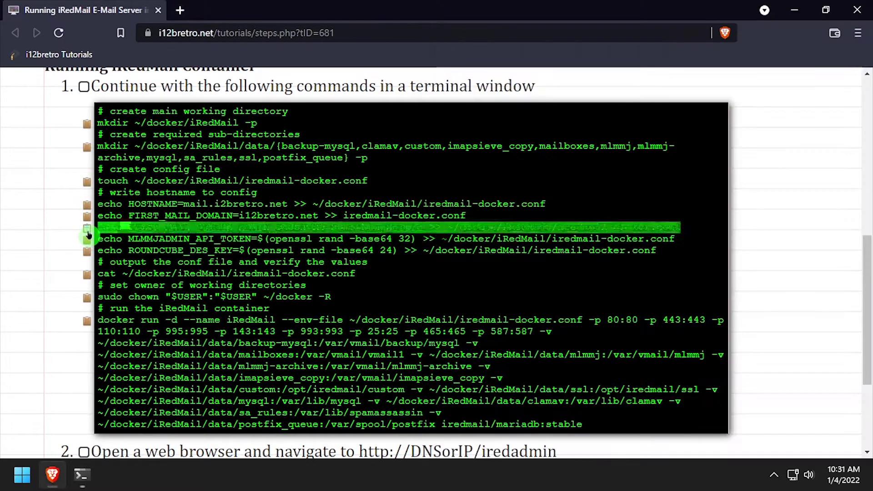
key("alt+Tab")
key("ctrl+v")
key("Return")
Add the MLMMJADMIN token and ROUNDCUBE_DES_KEY, then print the config with cat to verify
left_click(87, 239)
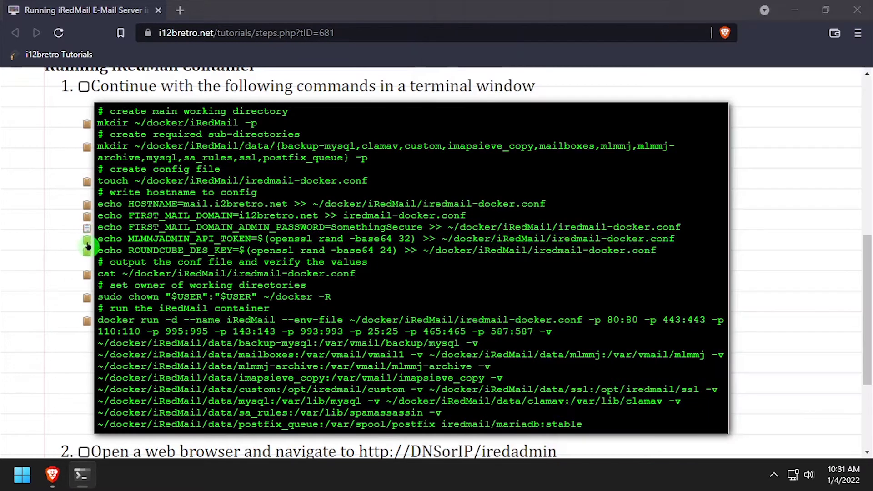
key("alt+Tab")
key("ctrl+v")
key("Return")
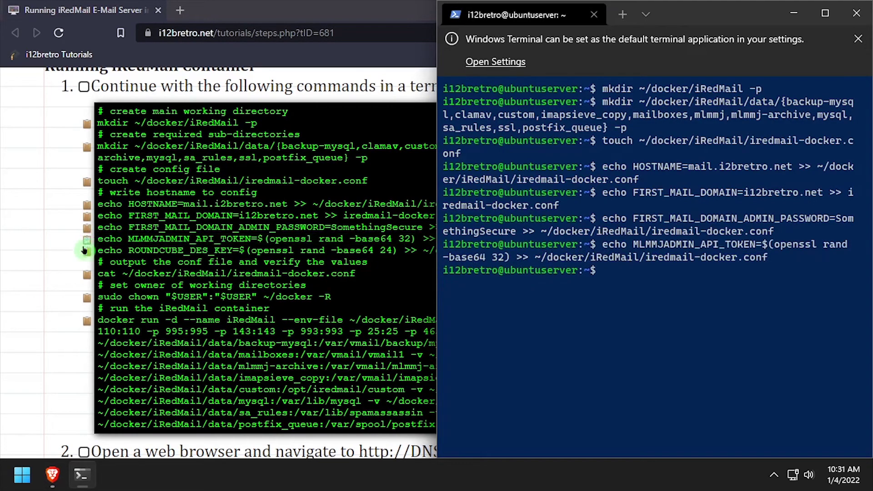
left_click(86, 251)
key("alt+Tab")
key("ctrl+v")
key("Return")
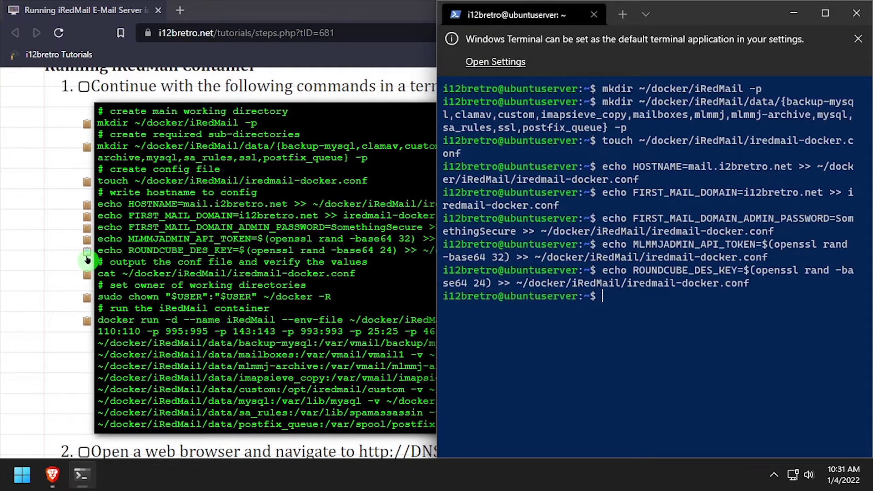
left_click(86, 274)
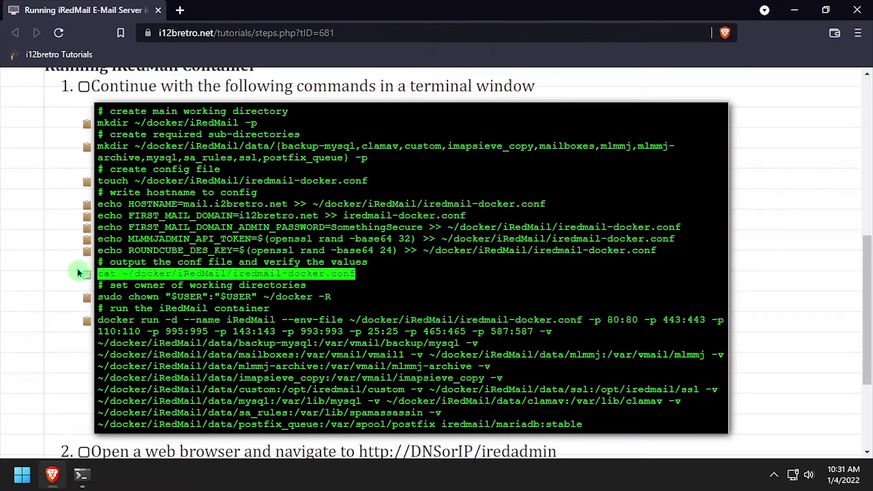
key("alt+Tab")
key("ctrl+v")
key("Return")
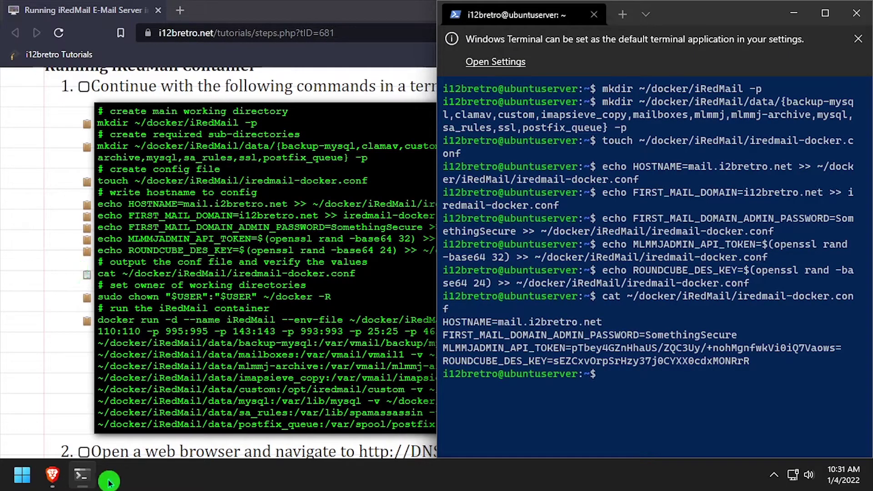
Set folder ownership with sudo chown and start the iredmail/mariadb:stable container
left_click(87, 299)
key("alt+Tab")
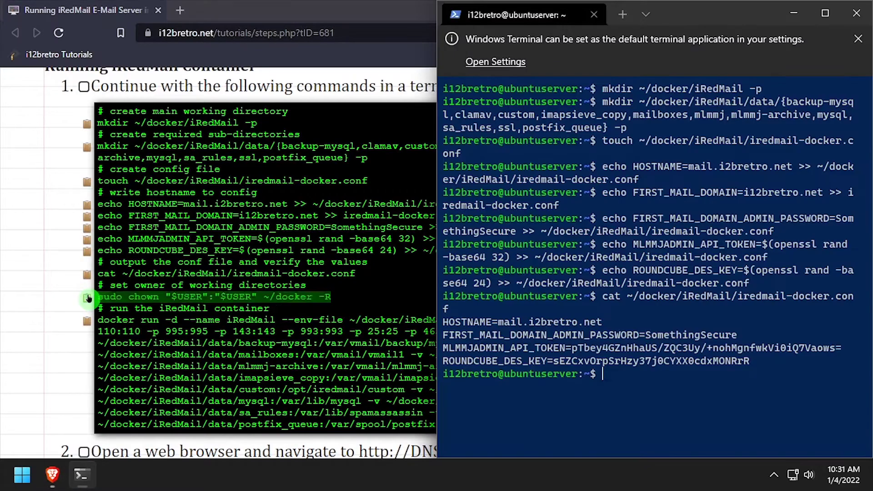
key("ctrl+v")
key("Return")
left_click(87, 322)
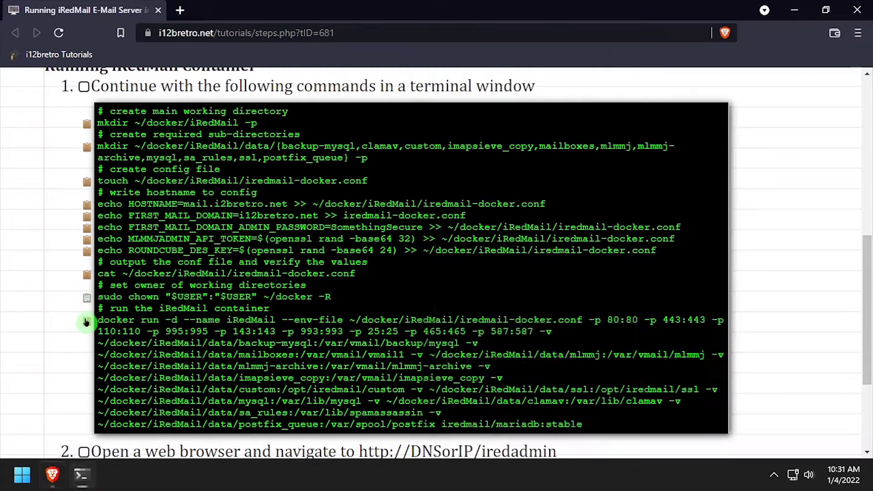
key("alt+Tab")
key("ctrl+v")
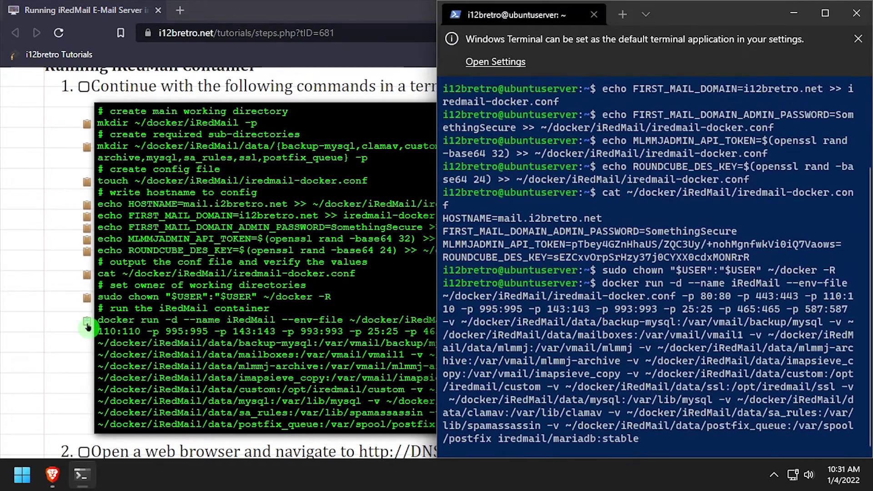
key("Return")
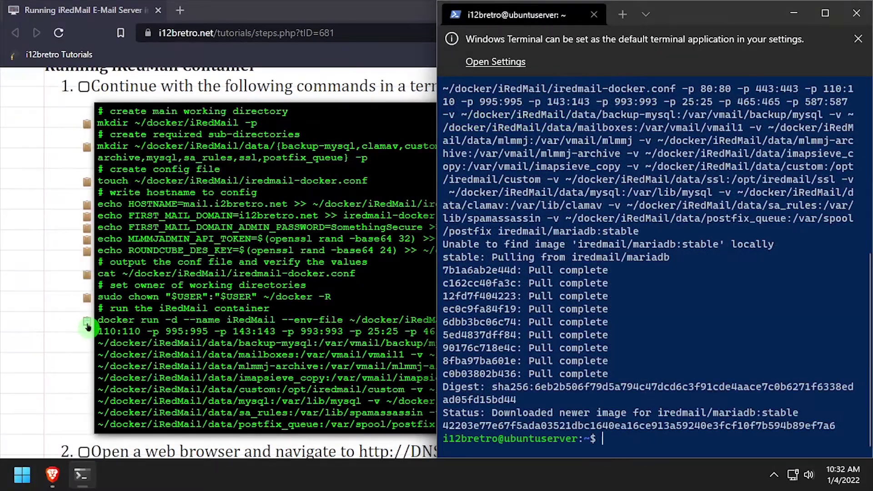
left_click(39, 242)
scroll(117, 341, "down", 3)
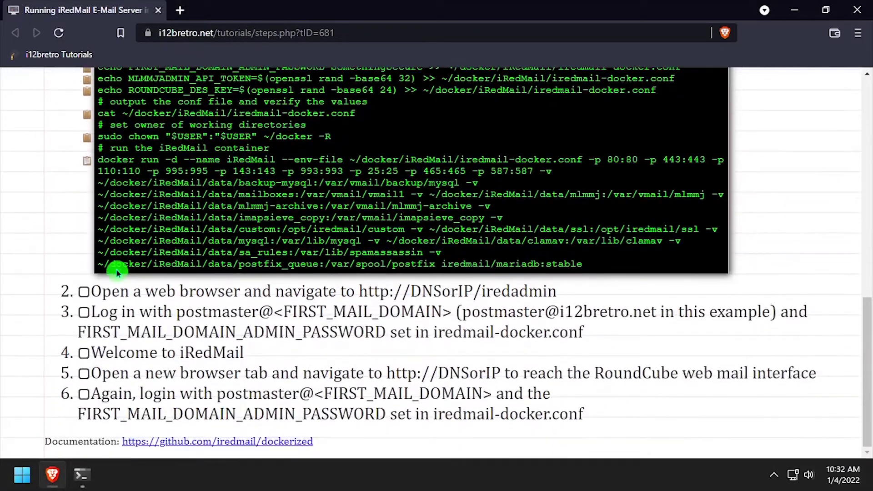
Load 192.168.0.95/iredadmin in a new Brave tab and expand Advanced on the certificate warning
left_click_drag(371, 292, 557, 289)
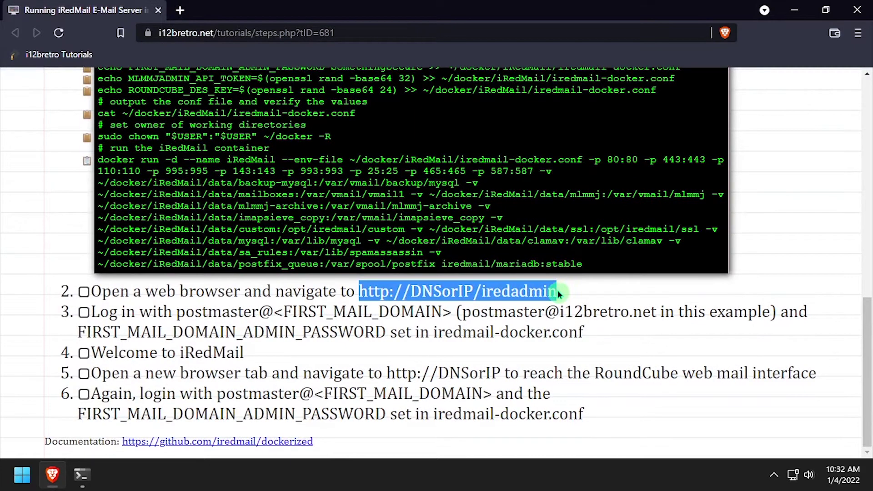
left_click(178, 14)
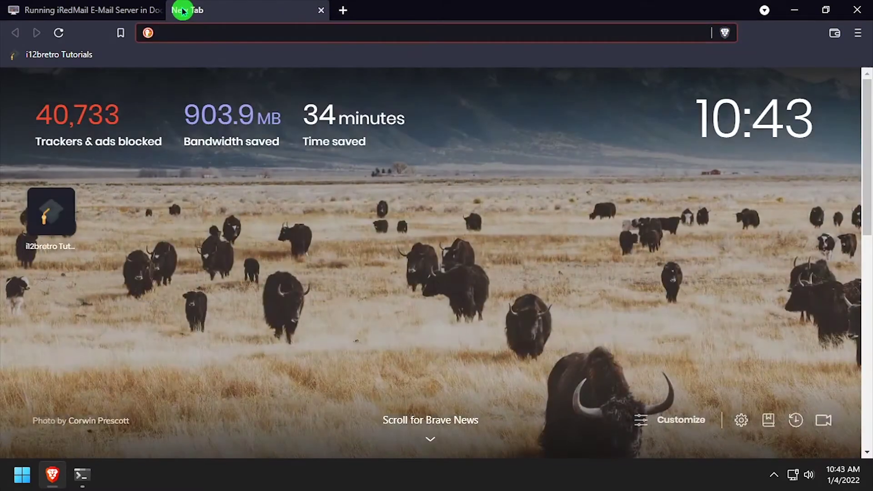
key("ctrl+v")
key("ctrl+shift+Right")
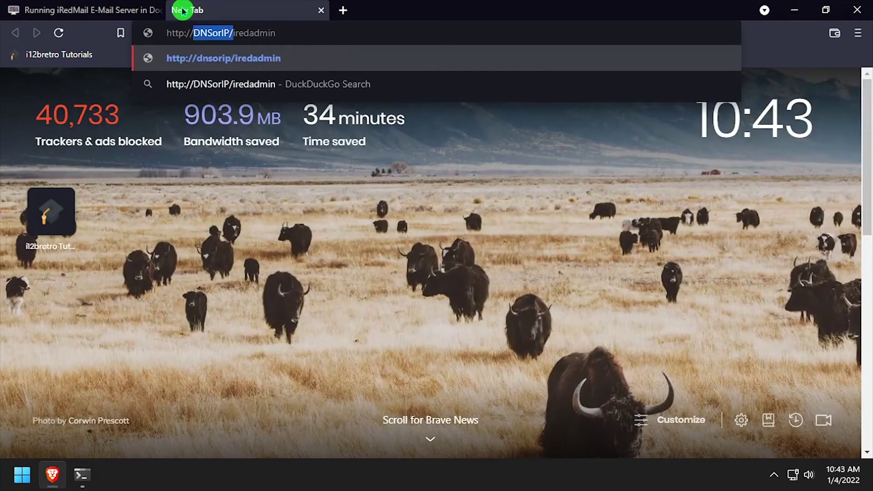
type("192")
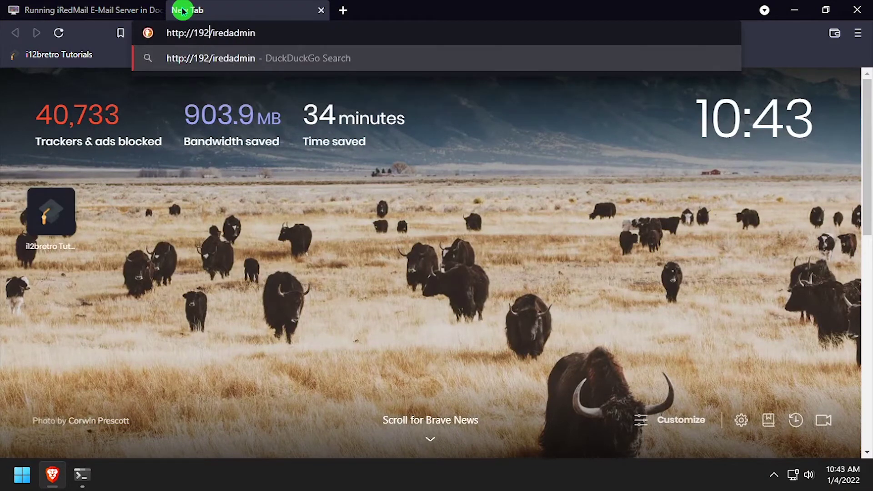
type(".168.0.95")
key("Return")
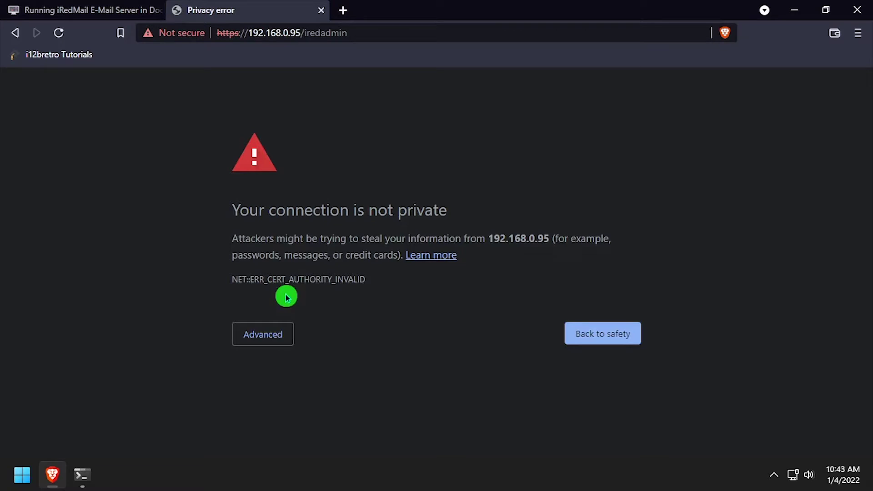
left_click(285, 335)
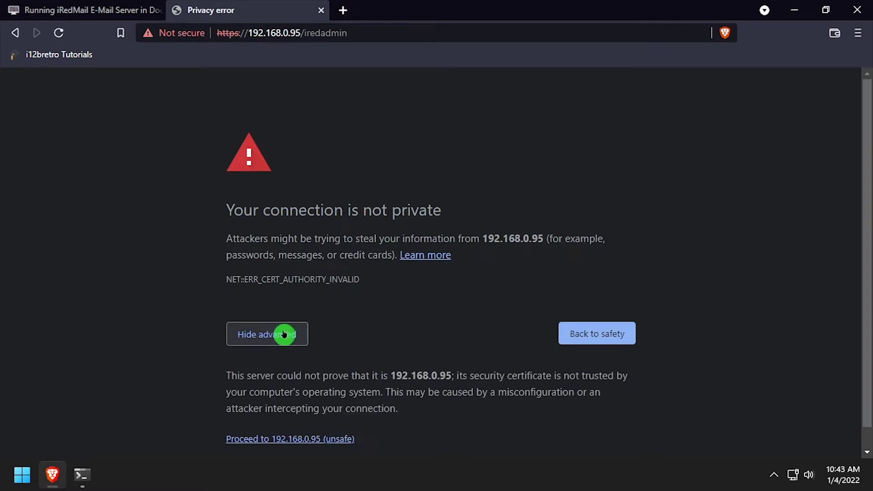
Proceed past the warning to 192.168.0.95 (unsafe)
left_click(298, 439)
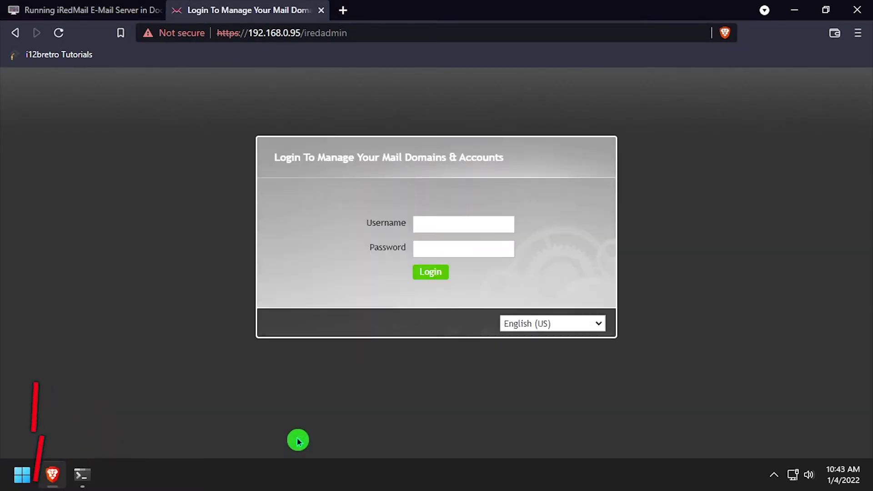
type("pos")
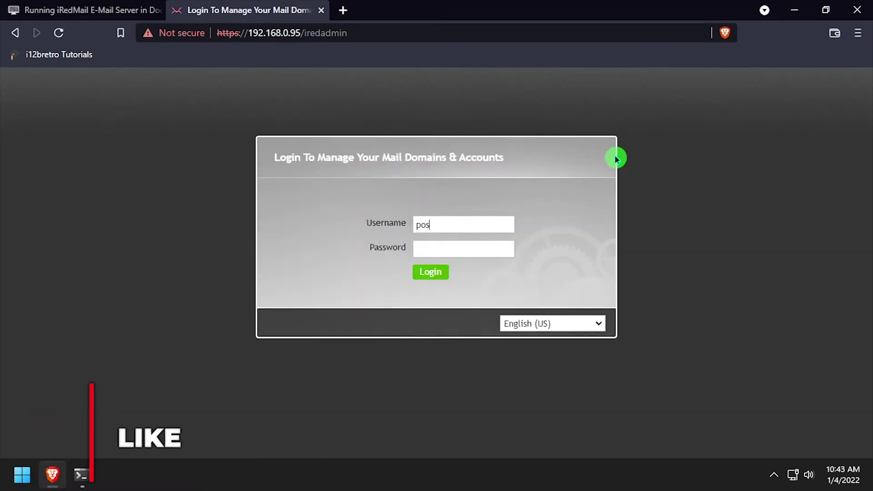
type("retro")
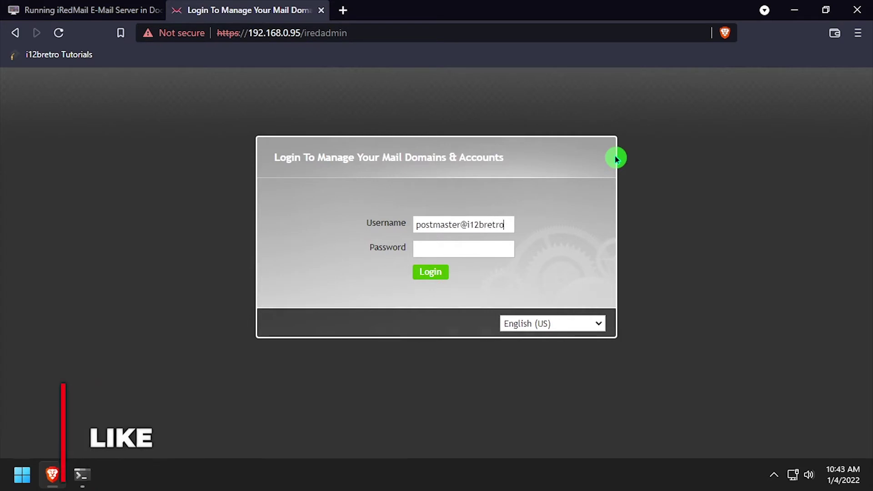
type(".net")
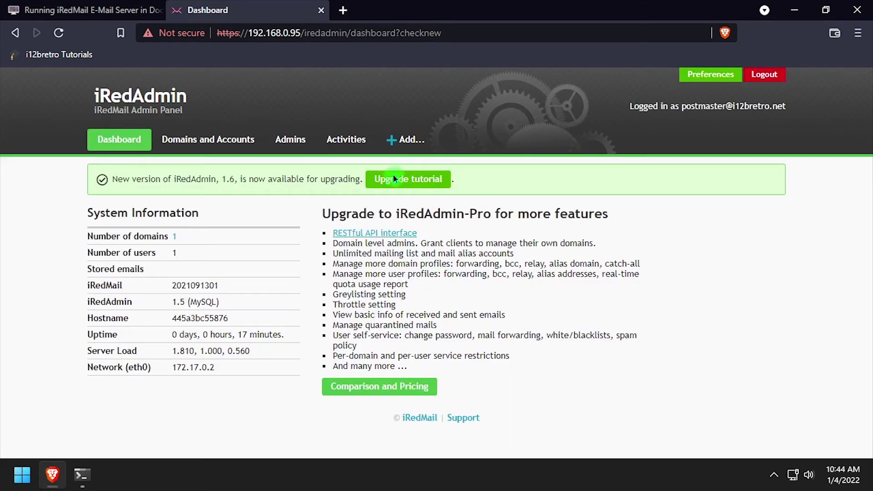
left_click(343, 10)
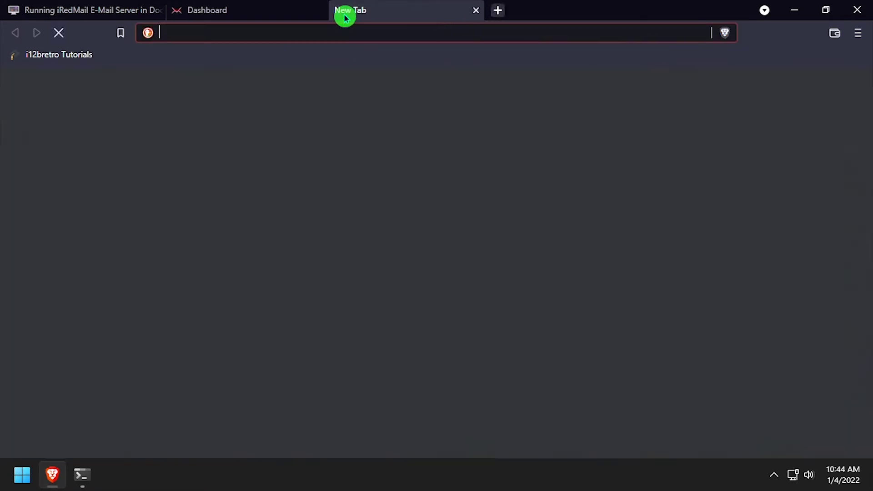
type("https://192.168.0.95")
key("Return")
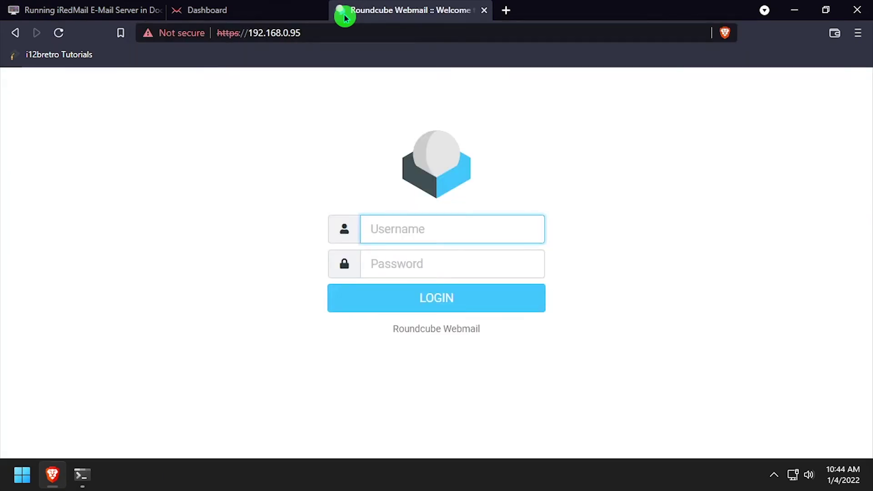
key("Tab")
type("p")
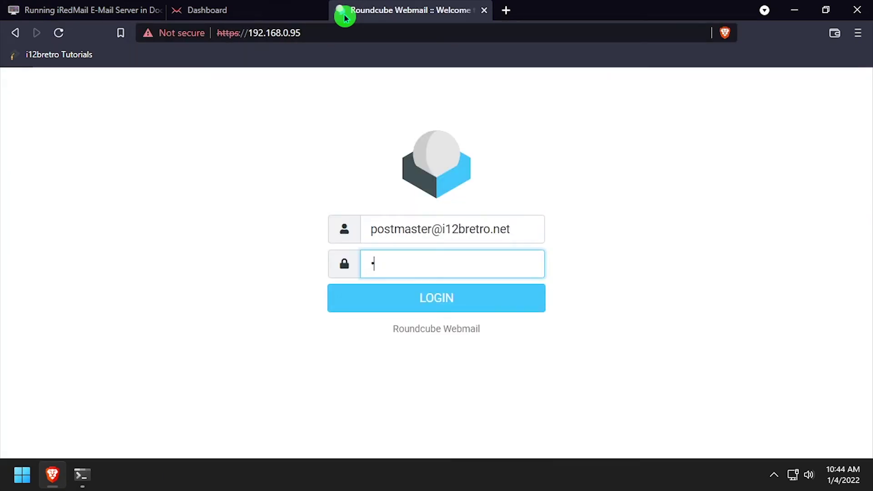
type("*****")
key("Return")
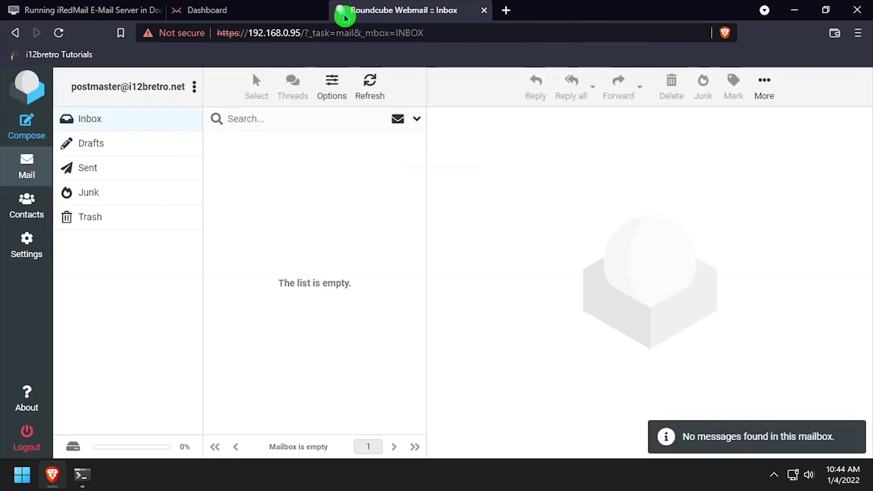
left_click(238, 11)
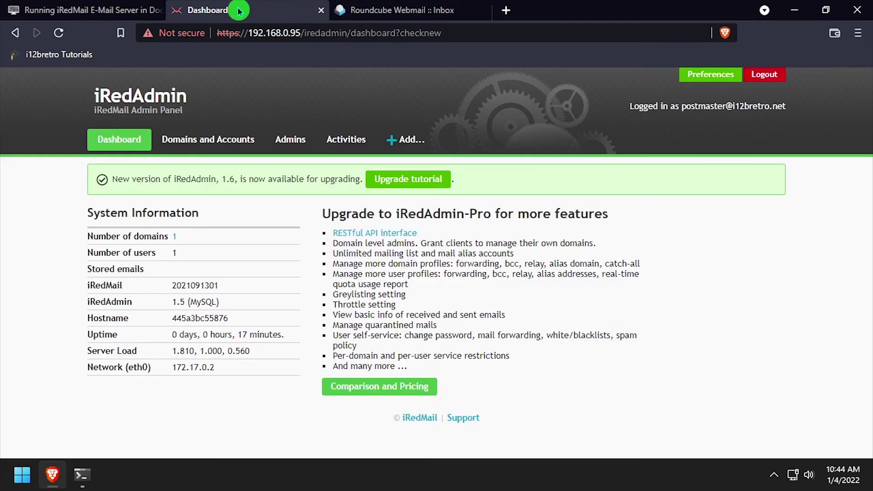